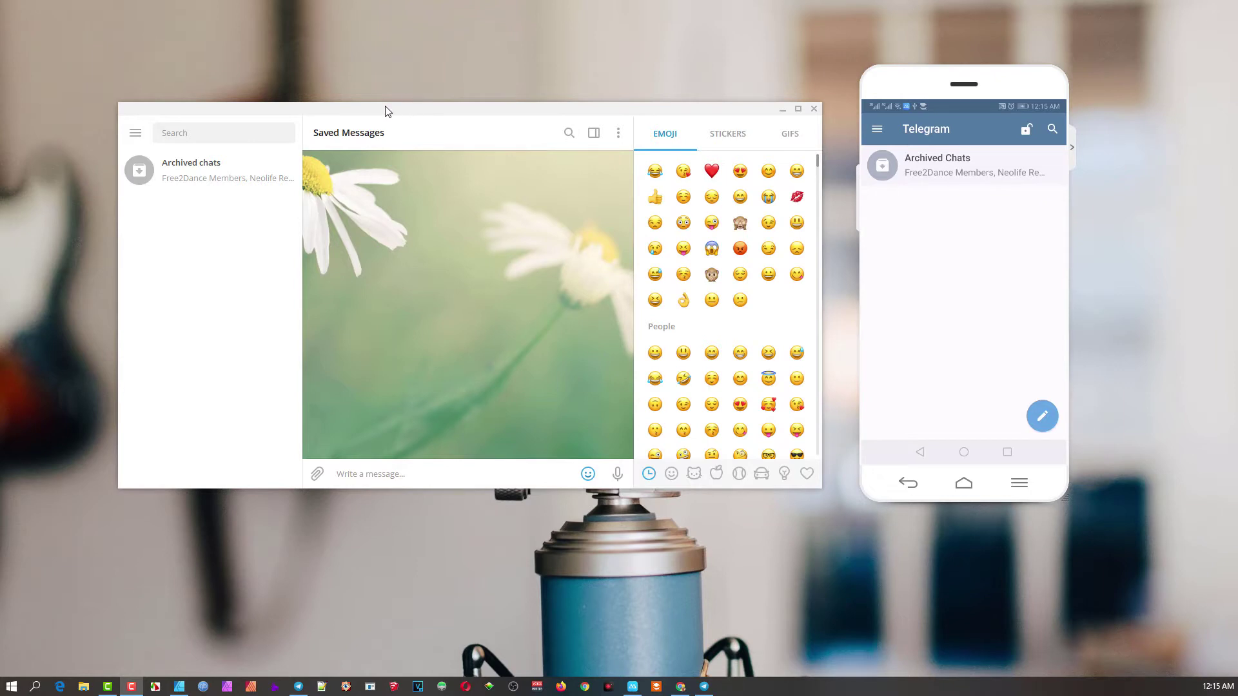
Open the Saved Messages chat in the Telegram desktop app
{"action": "left_click_drag", "start_coordinate": [386, 106], "coordinate": [375, 93]}
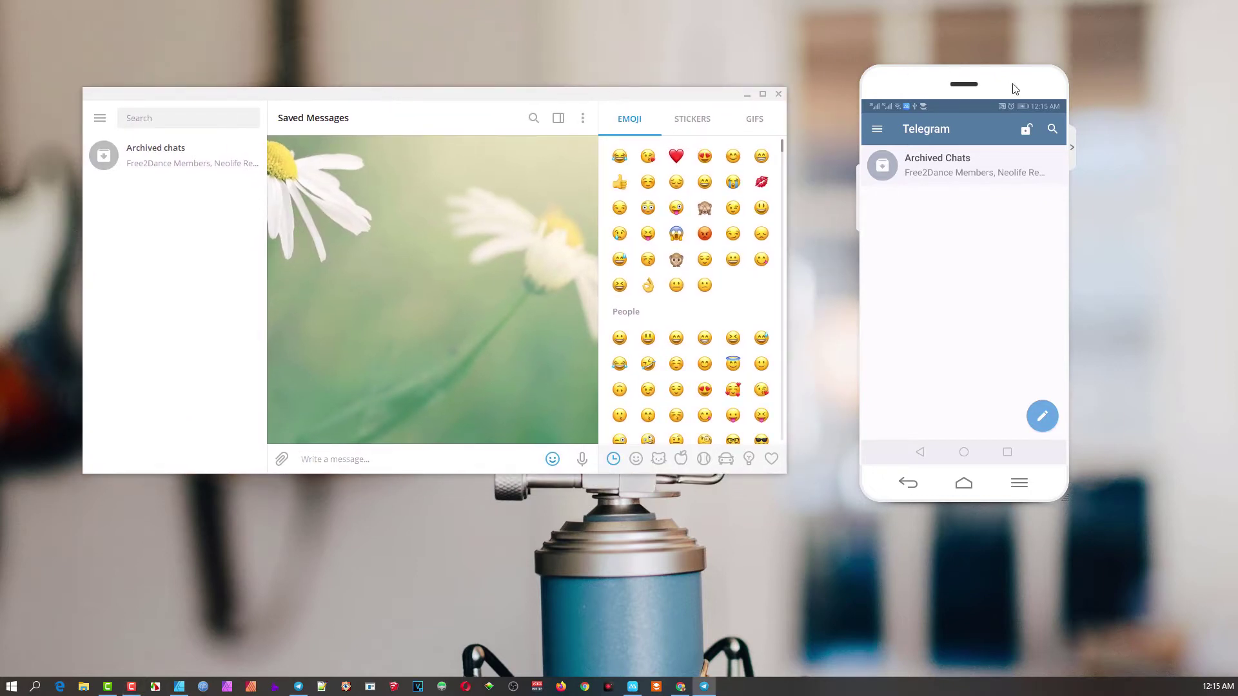
{"action": "mouse_move", "coordinate": [980, 83]}
{"action": "left_click_drag", "start_coordinate": [981, 81], "coordinate": [1014, 75]}
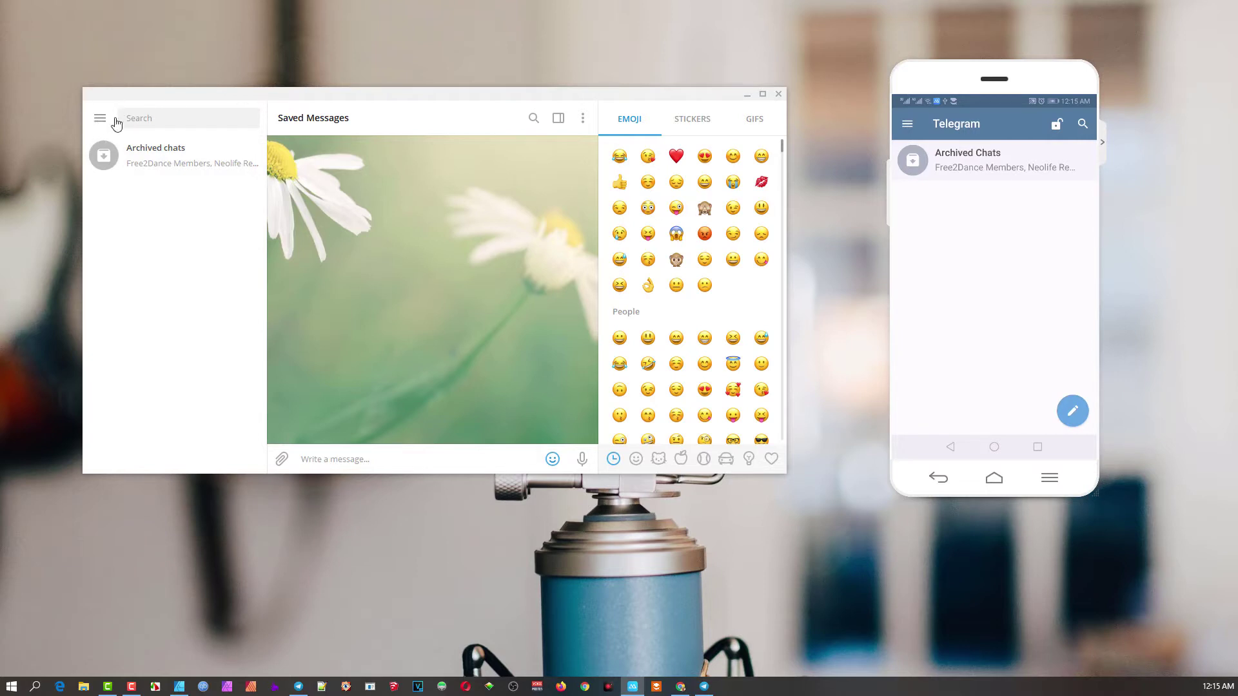
{"action": "left_click_drag", "start_coordinate": [281, 98], "coordinate": [82, 162]}
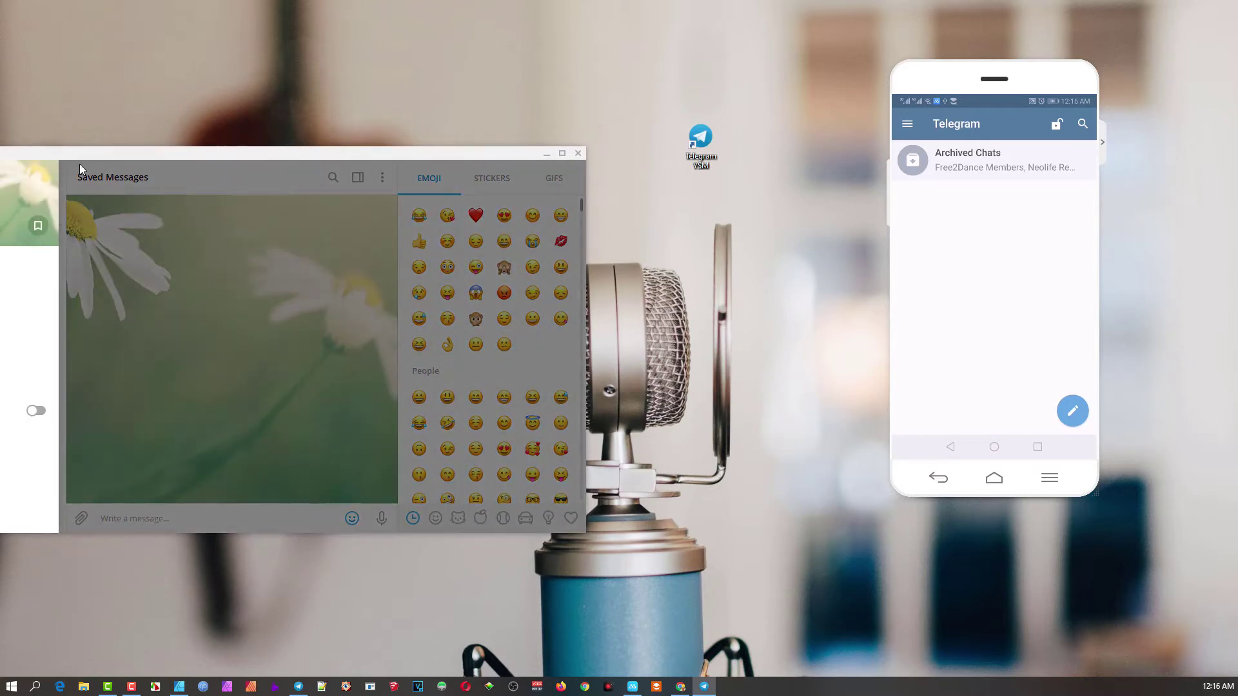
{"action": "left_click_drag", "start_coordinate": [83, 147], "coordinate": [123, 129]}
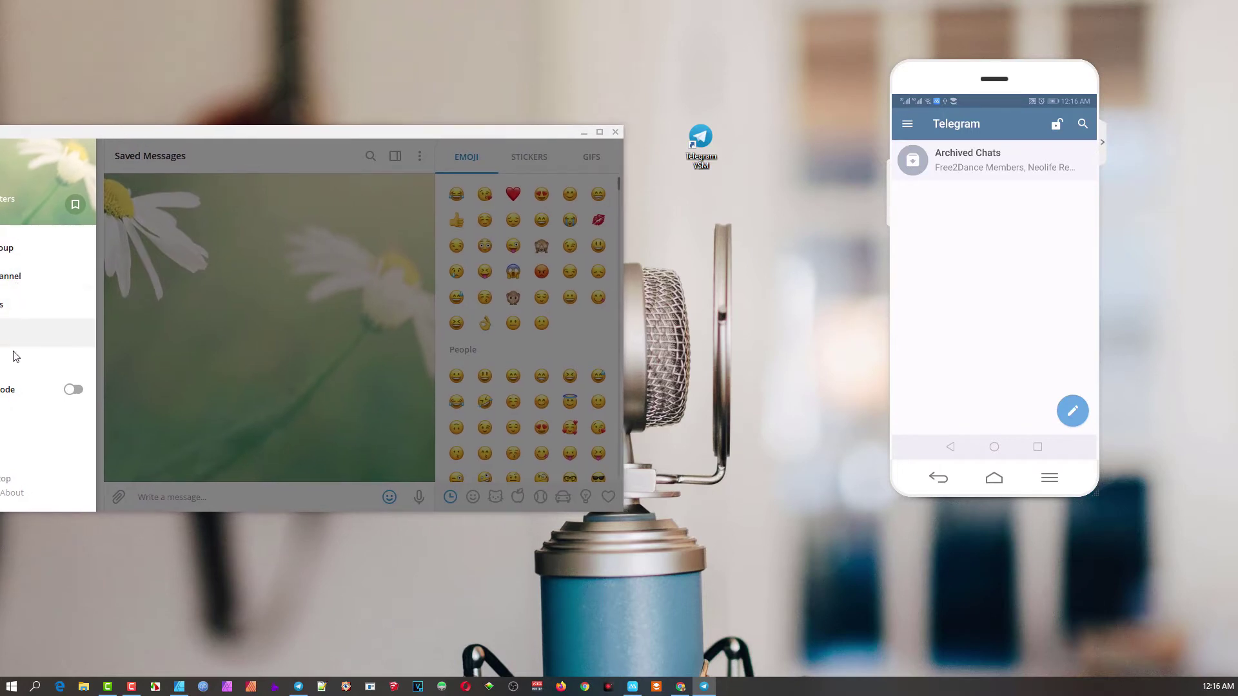
{"action": "left_click", "coordinate": [75, 207]}
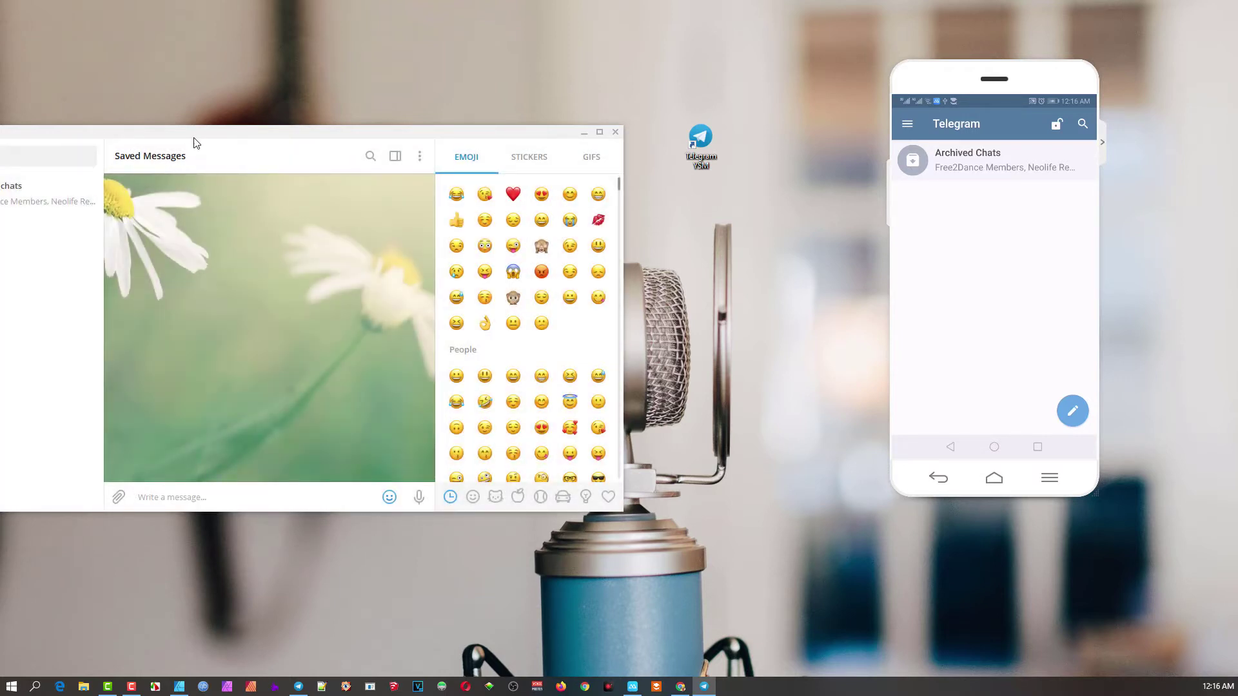
Arrange the Telegram desktop window and the mirrored phone side by side so both are fully visible
{"action": "left_click_drag", "start_coordinate": [193, 140], "coordinate": [341, 119]}
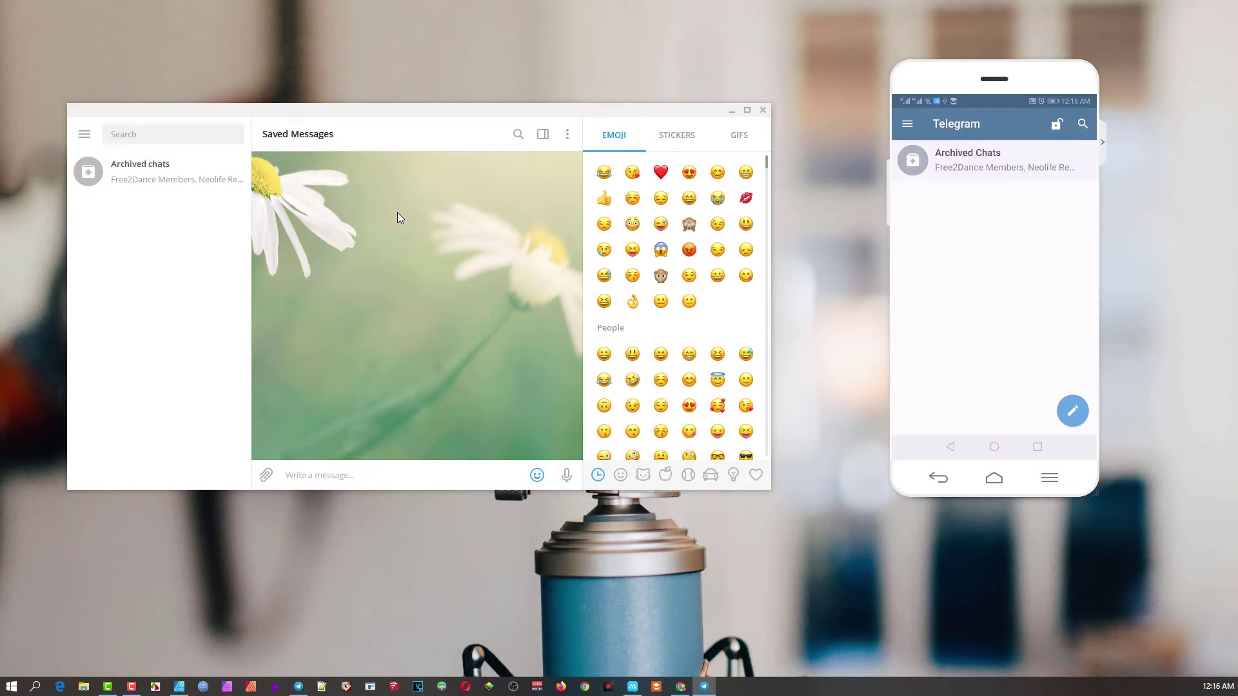
{"action": "mouse_move", "coordinate": [953, 75]}
{"action": "left_click_drag", "start_coordinate": [953, 74], "coordinate": [915, 81]}
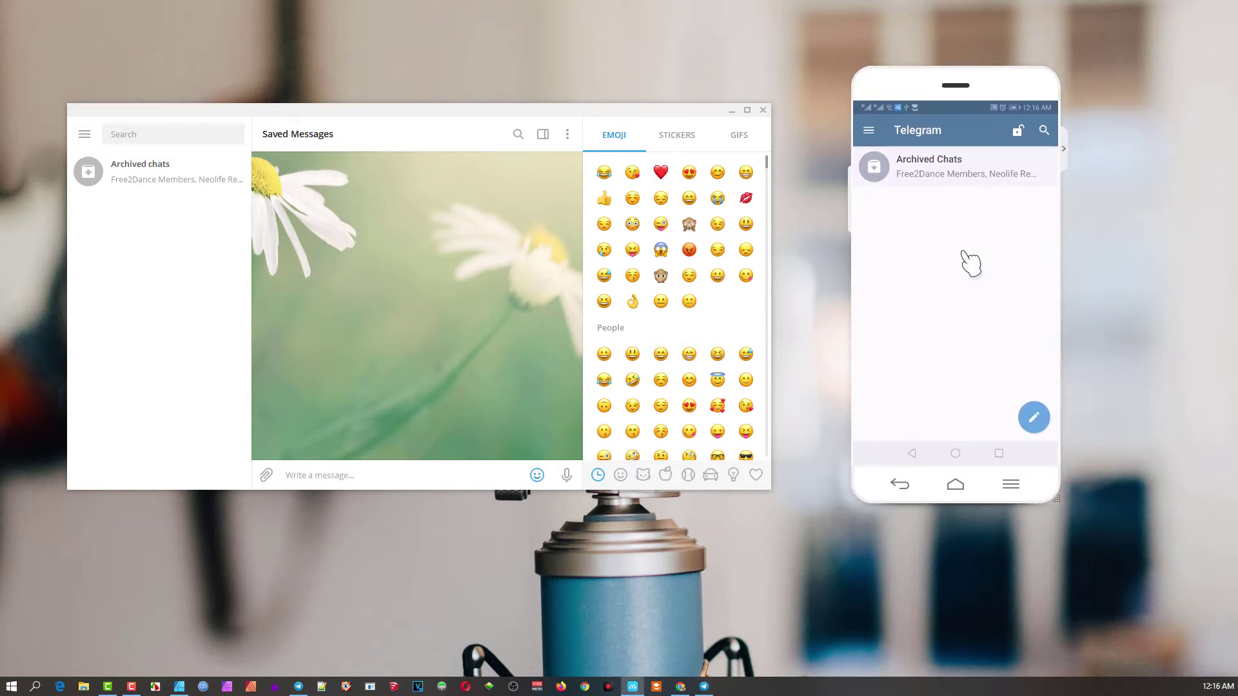
{"action": "scroll", "coordinate": [969, 251], "scroll_direction": "down", "scroll_amount": 2}
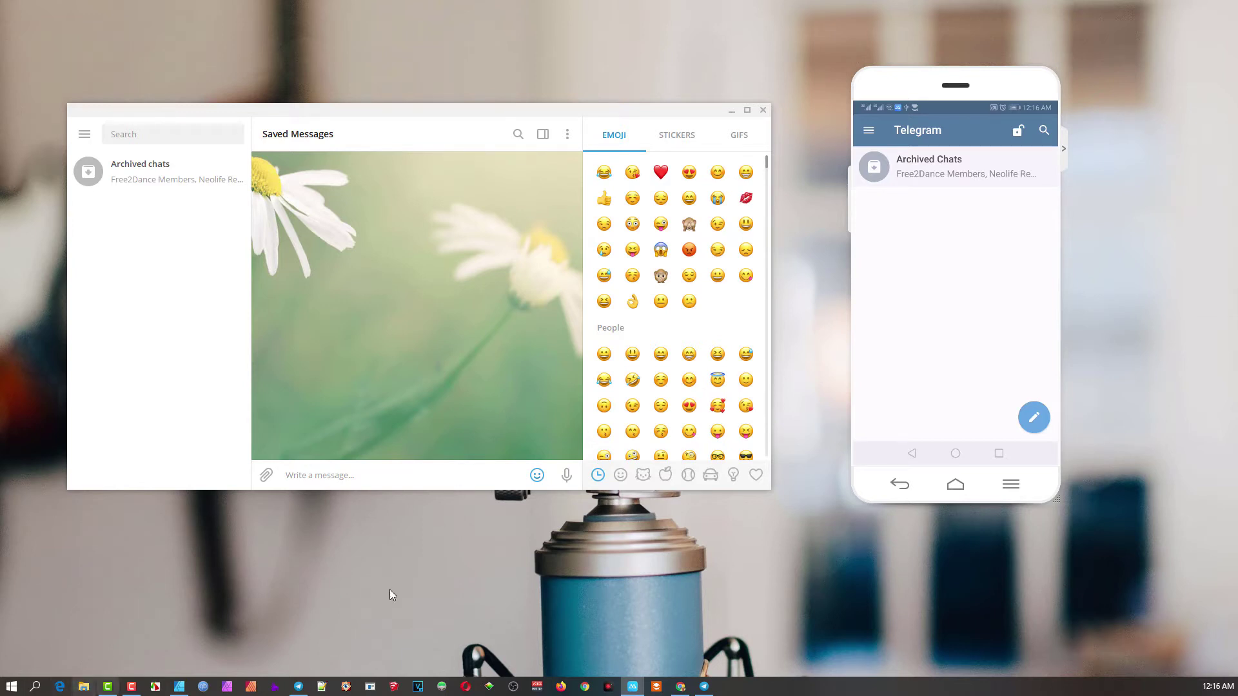
Open the Pictures folder in File Explorer and position its window so the Saved Messages chat stays reachable
{"action": "key", "text": "super+e"}
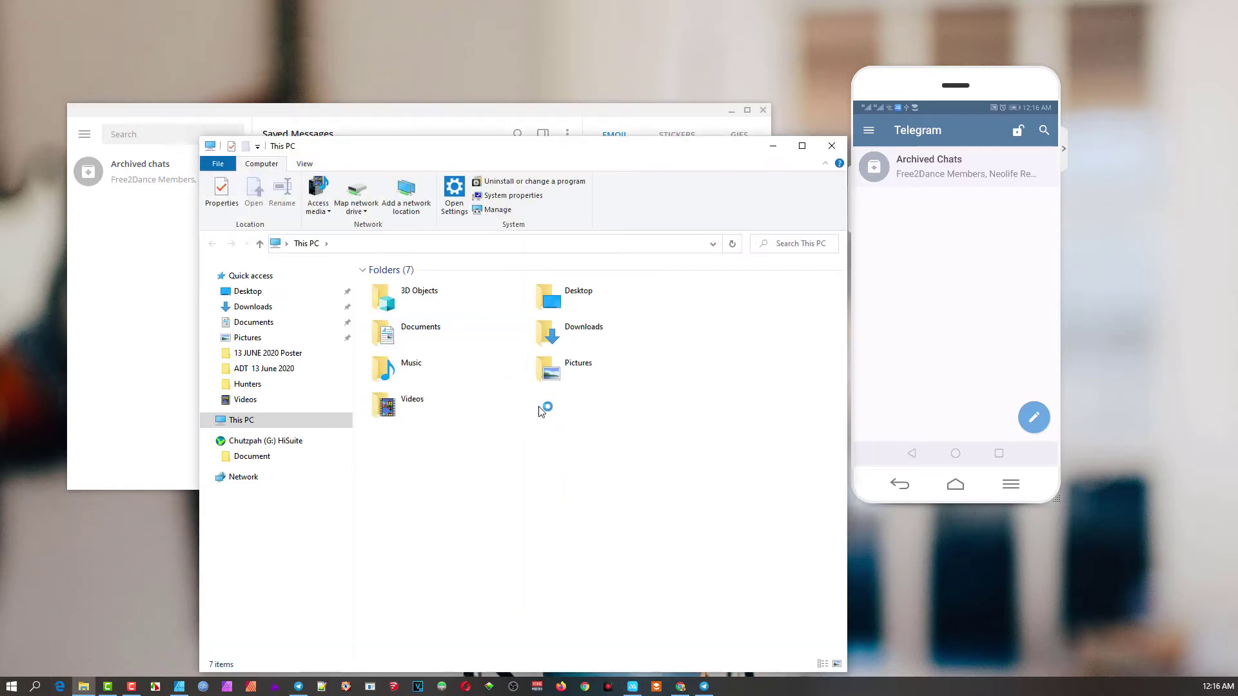
{"action": "double_click", "coordinate": [575, 383]}
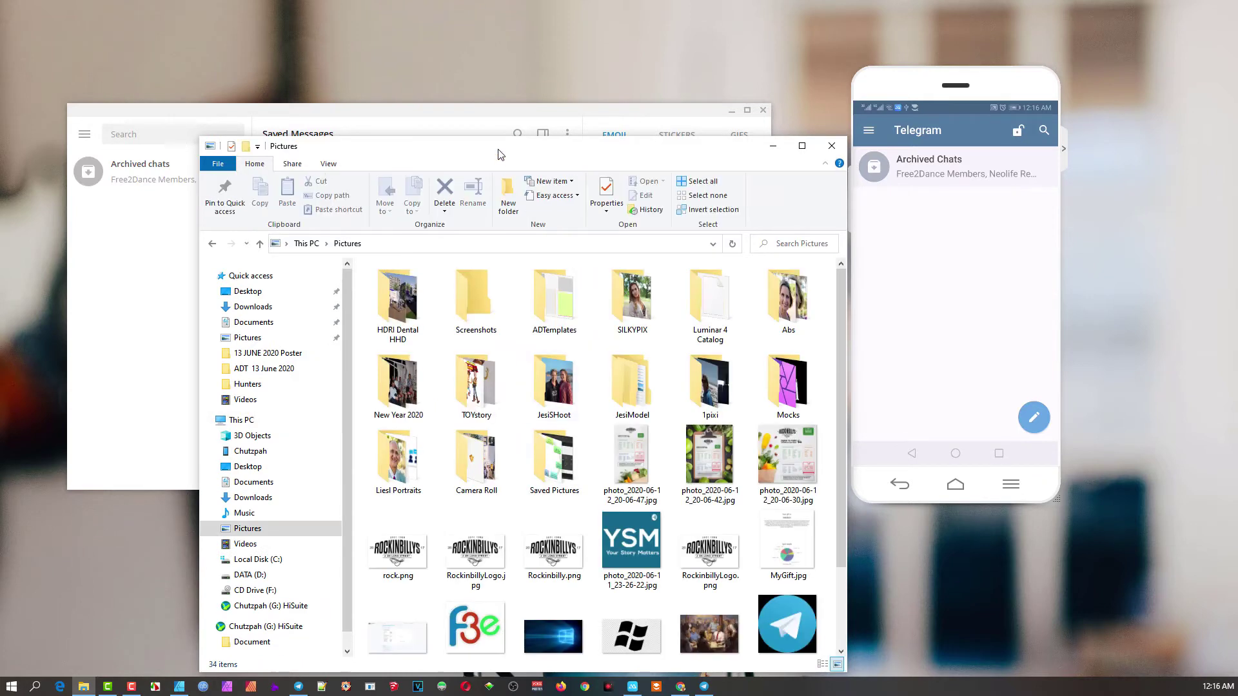
{"action": "left_click_drag", "start_coordinate": [497, 155], "coordinate": [798, 64]}
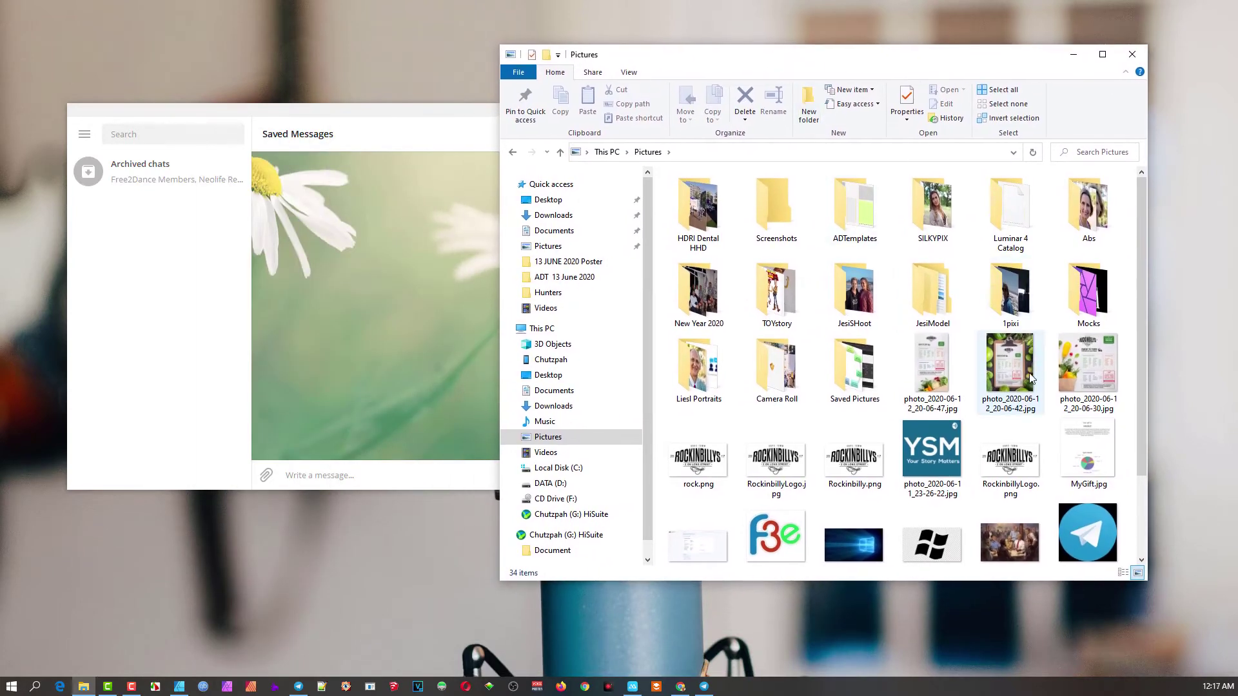
Send photo_2020-06-12_20-06-42.jpg from the Pictures folder to Saved Messages as a file, and open that chat on the phone
{"action": "left_click_drag", "start_coordinate": [1013, 373], "coordinate": [404, 244]}
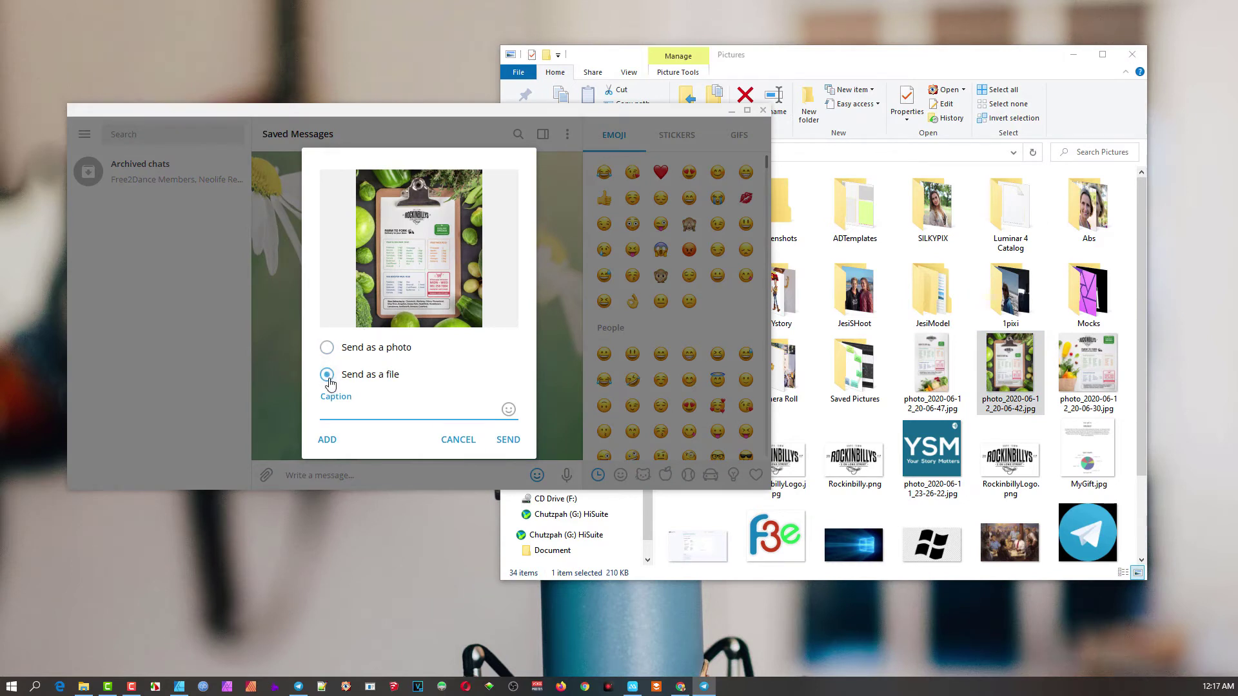
{"action": "left_click", "coordinate": [327, 442]}
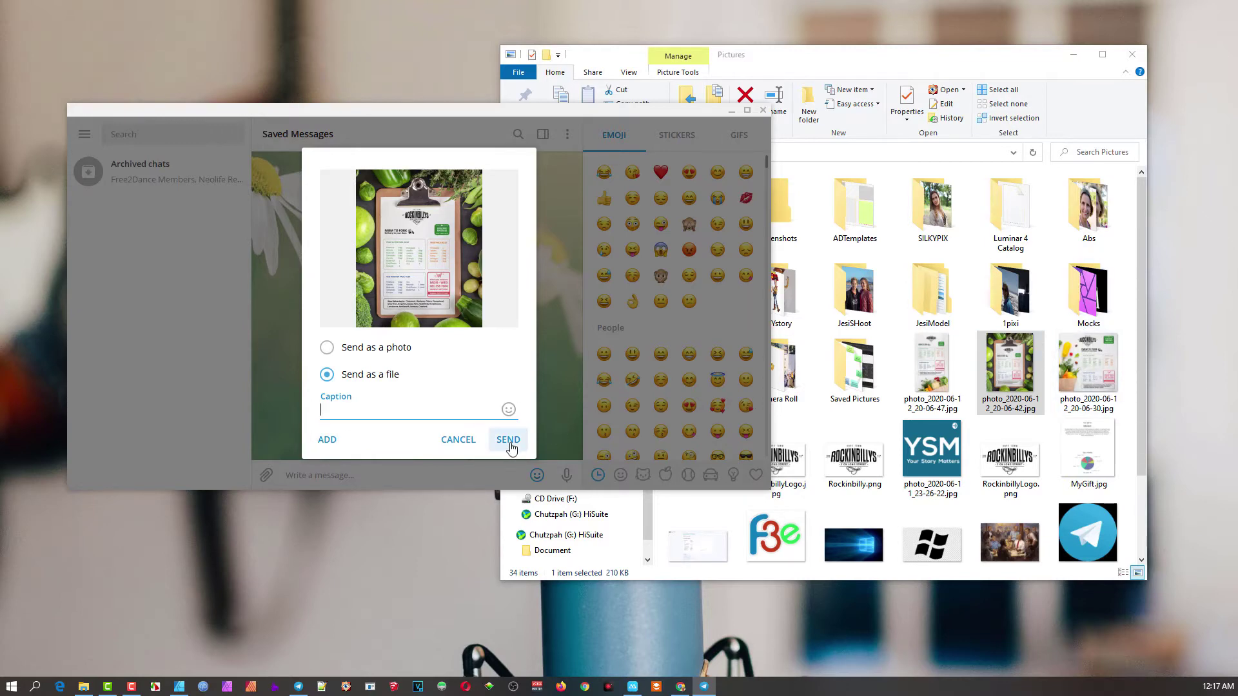
{"action": "left_click", "coordinate": [1073, 79]}
{"action": "left_click", "coordinate": [1073, 54]}
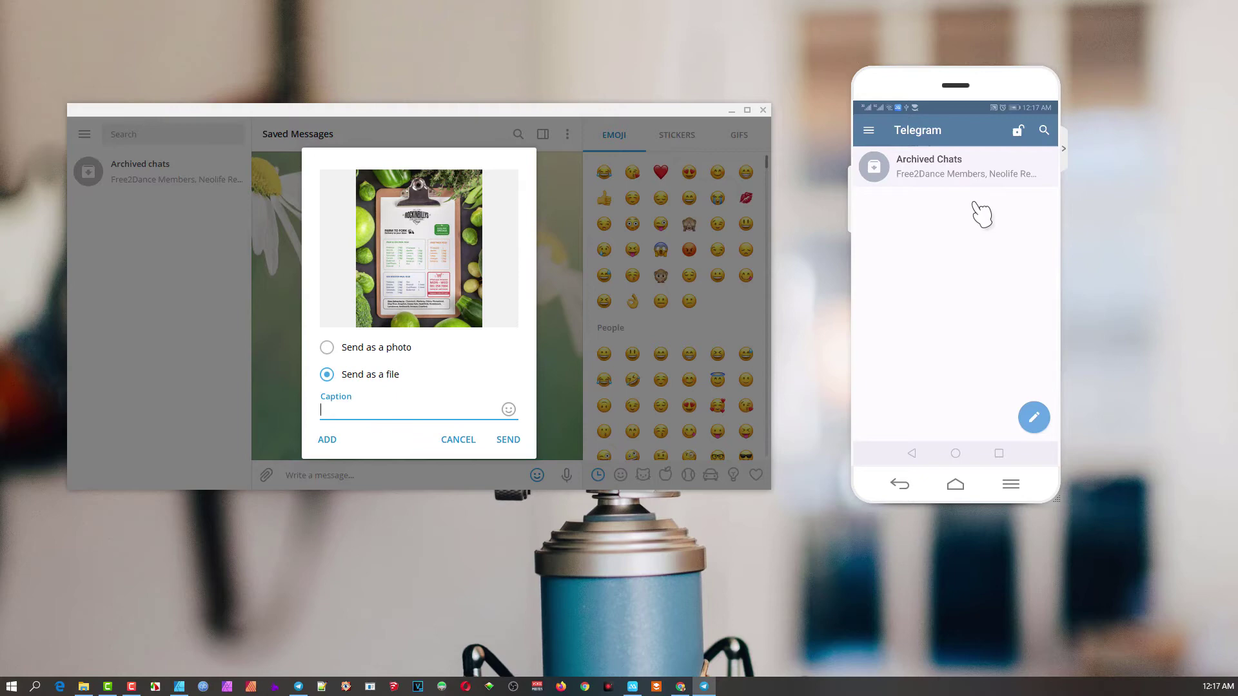
{"action": "left_click", "coordinate": [508, 440]}
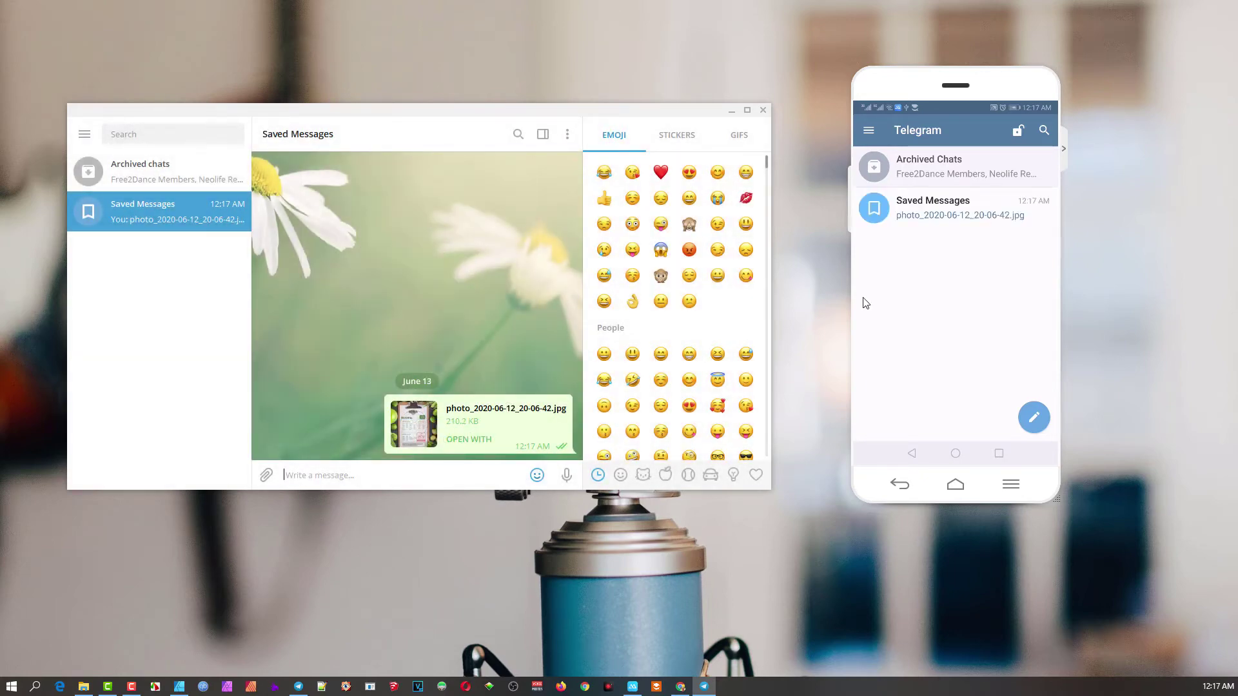
{"action": "left_click", "coordinate": [985, 213]}
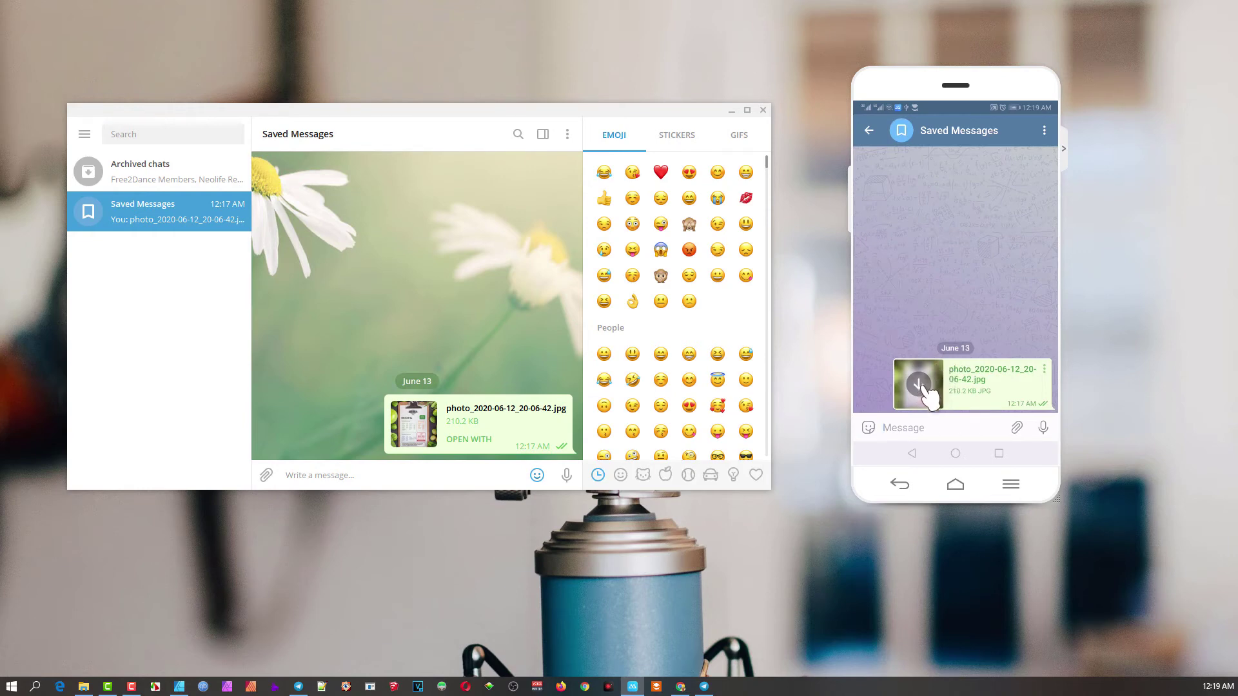
Edit the sent file message on the desktop to add the caption "Hello This is the File"
{"action": "right_click", "coordinate": [516, 434]}
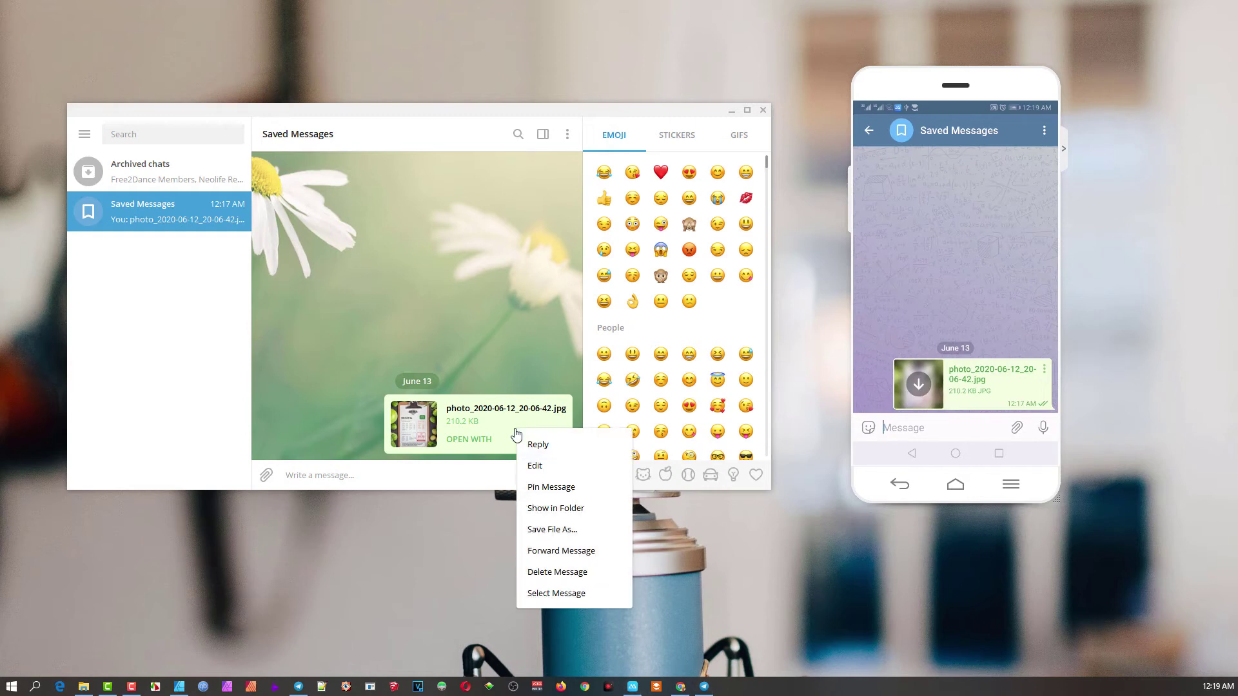
{"action": "left_click", "coordinate": [547, 467]}
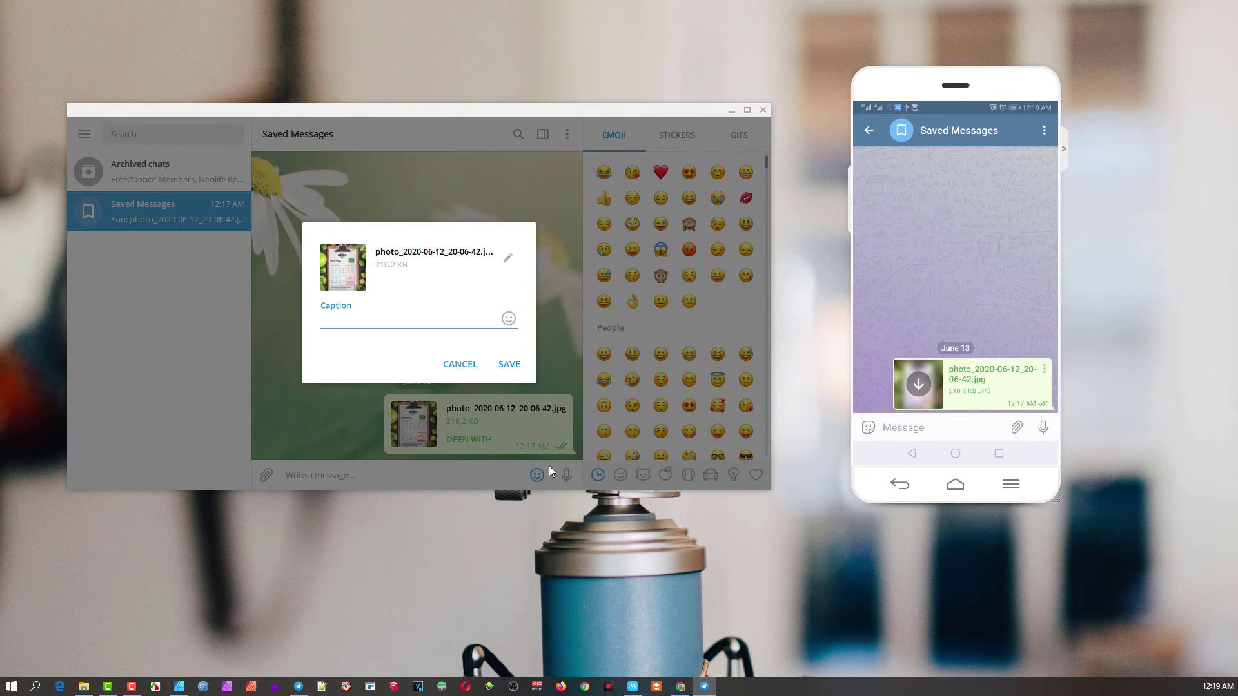
{"action": "type", "text": "Hello THis is the File"}
{"action": "left_click", "coordinate": [356, 320]}
{"action": "key", "text": "BackSpace"}
{"action": "type", "text": "h"}
{"action": "left_click", "coordinate": [514, 367]}
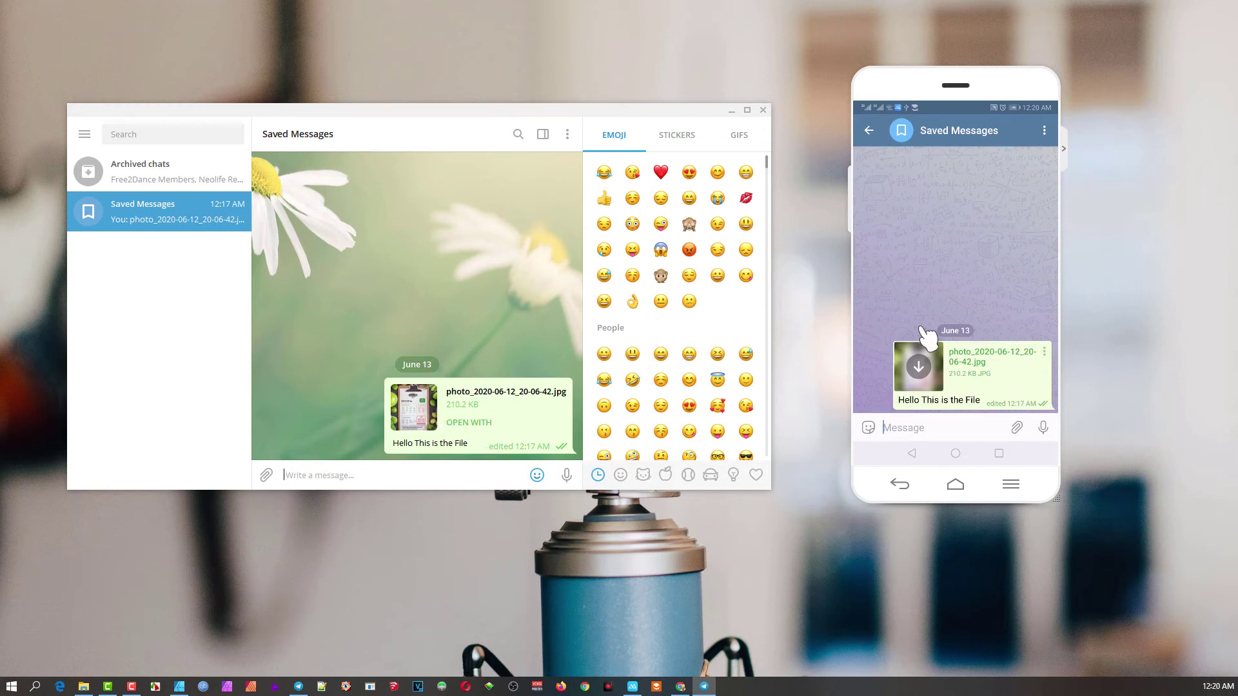
Delete the captioned file message from Saved Messages on the desktop and return to the phone's chat list
{"action": "right_click", "coordinate": [540, 411]}
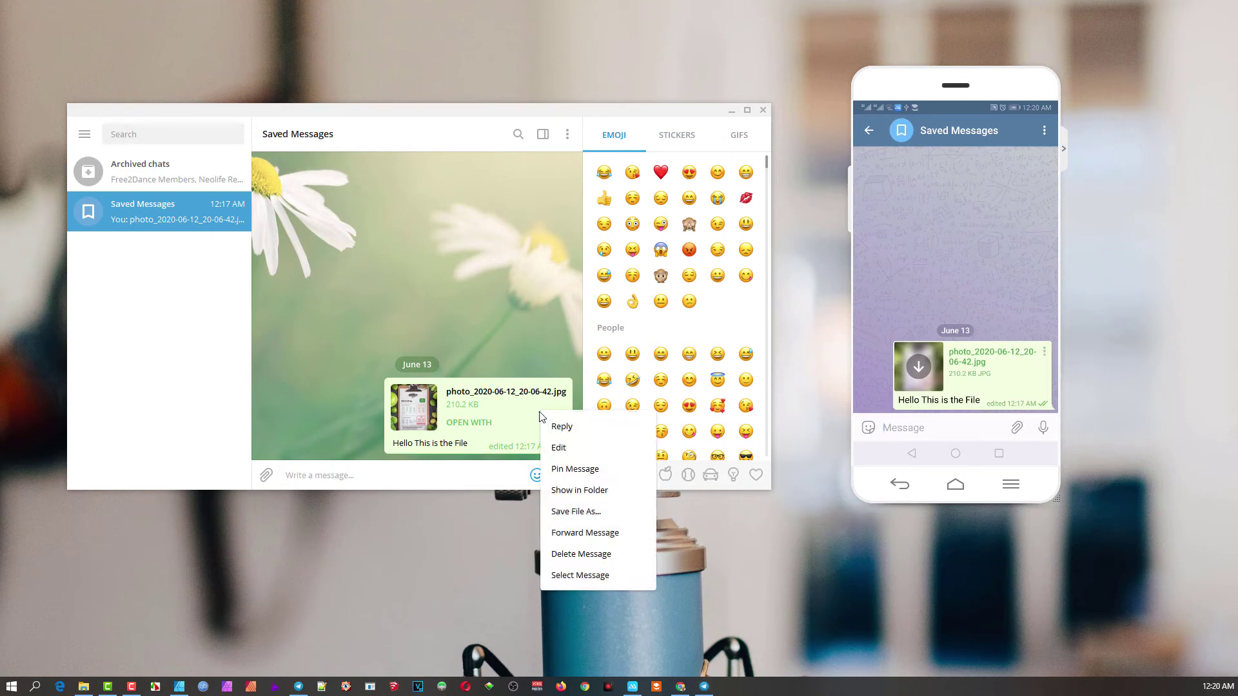
{"action": "left_click", "coordinate": [581, 554]}
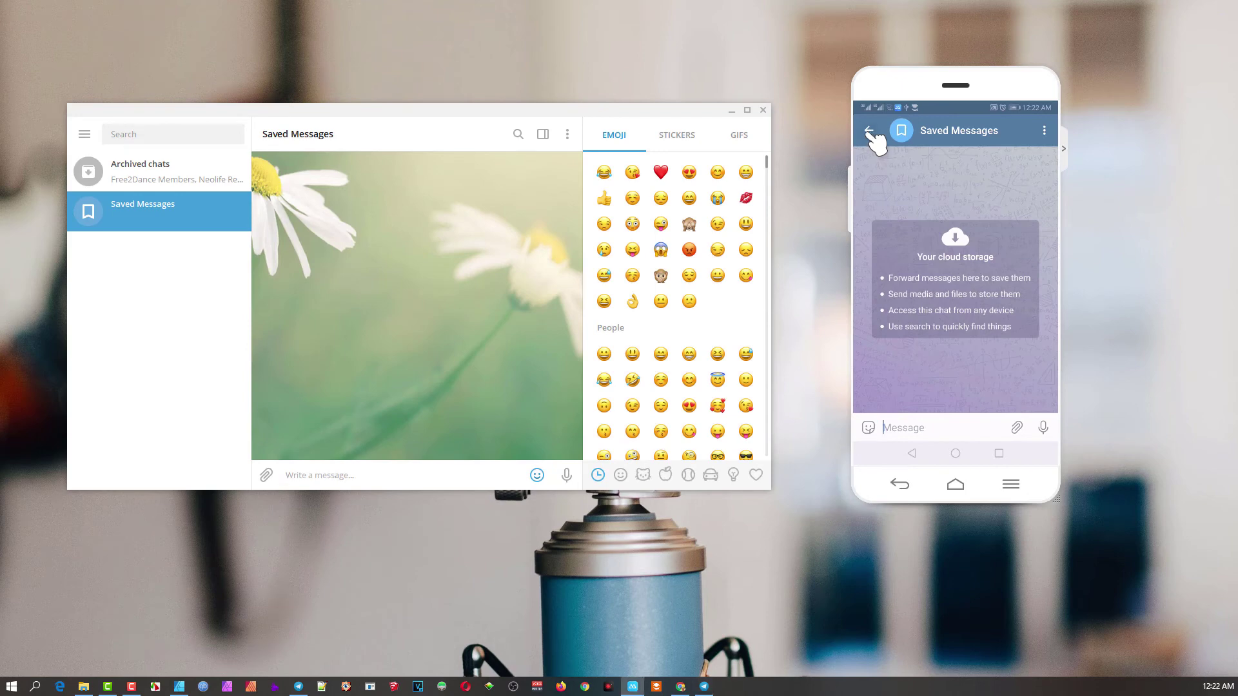
{"action": "left_click", "coordinate": [870, 130]}
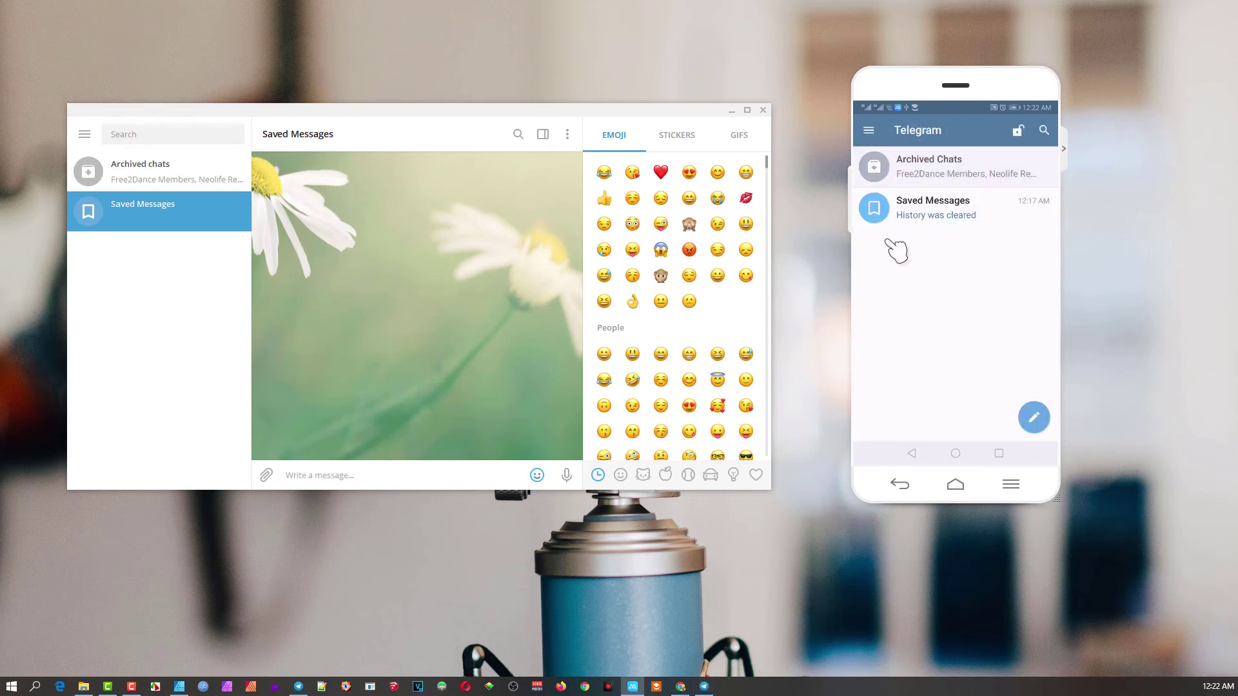
Delete the whole Saved Messages chat from the phone's chat list, including all its messages
{"action": "left_click", "coordinate": [924, 216]}
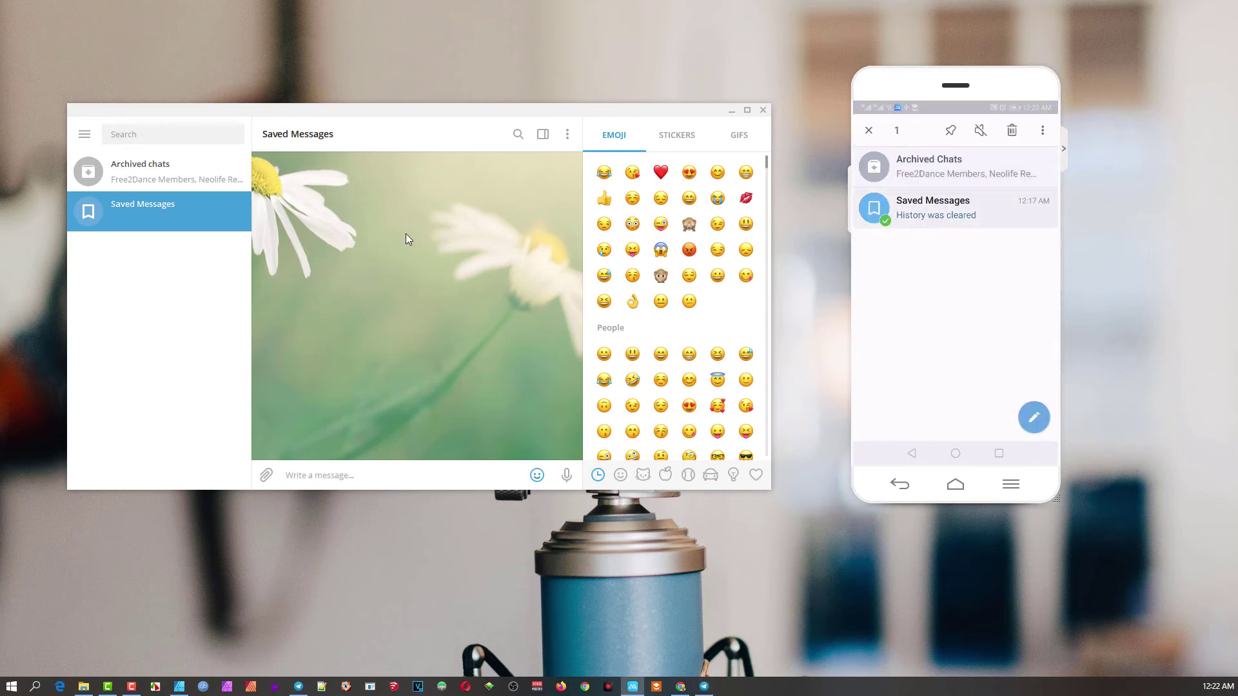
{"action": "left_click", "coordinate": [1012, 131]}
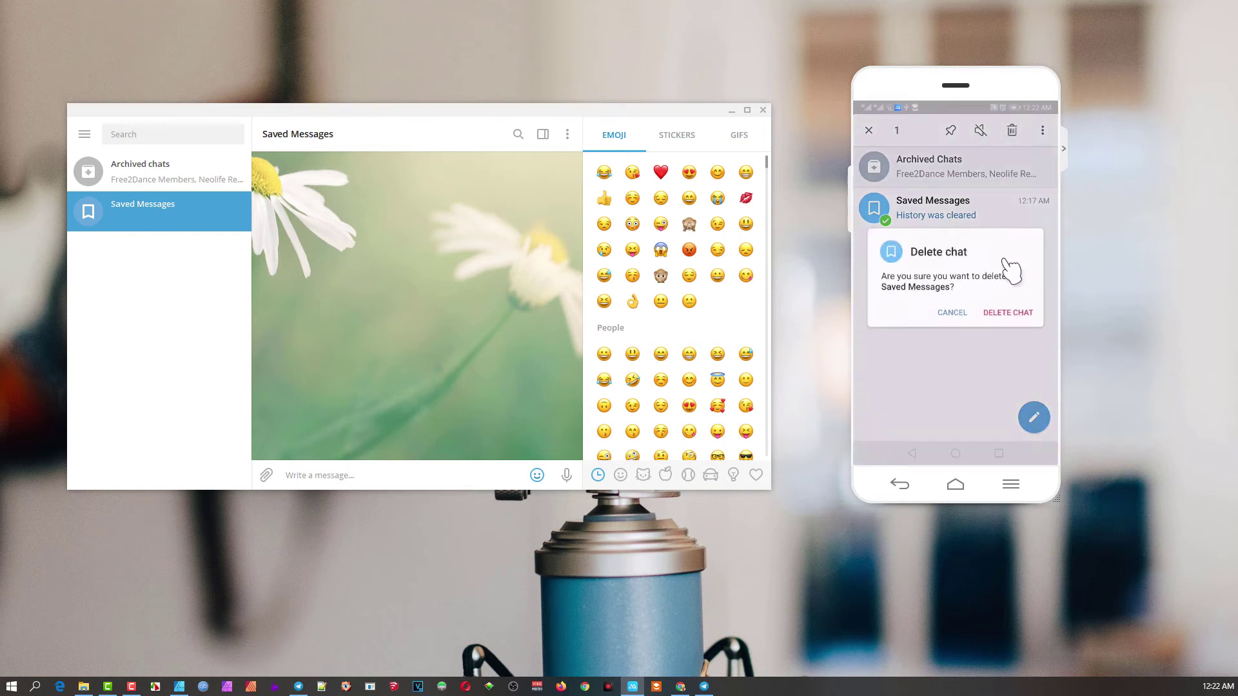
{"action": "left_click", "coordinate": [1007, 312]}
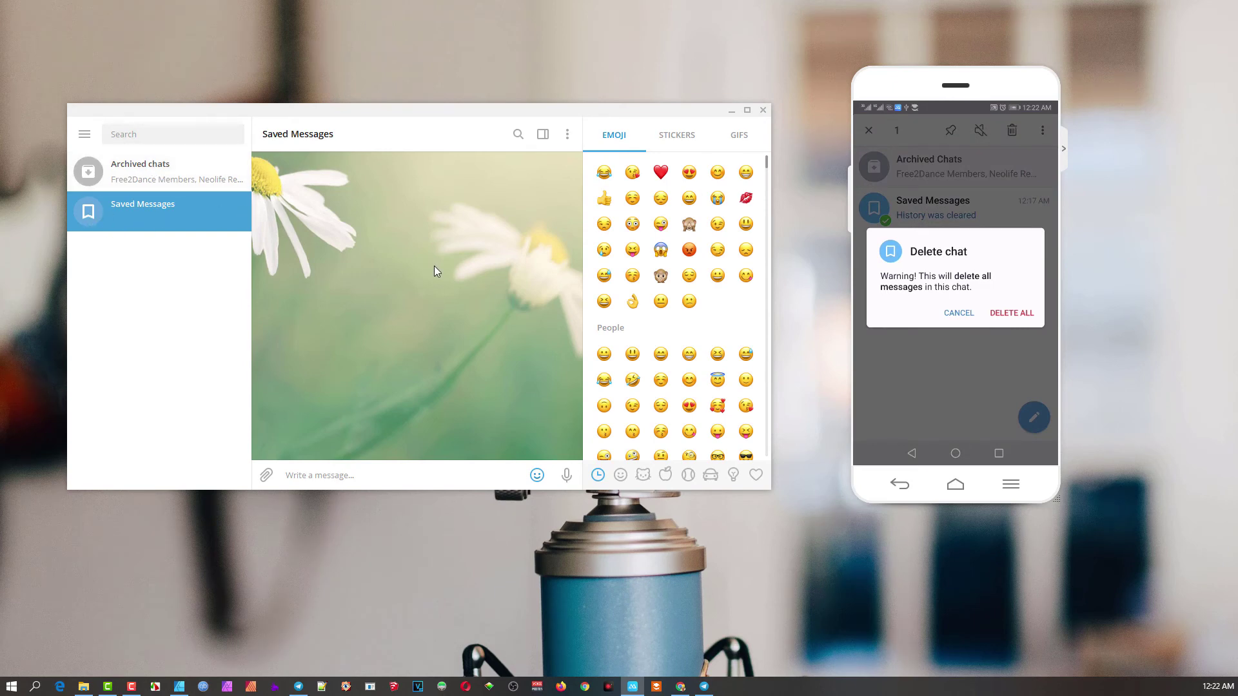
{"action": "left_click", "coordinate": [1006, 314]}
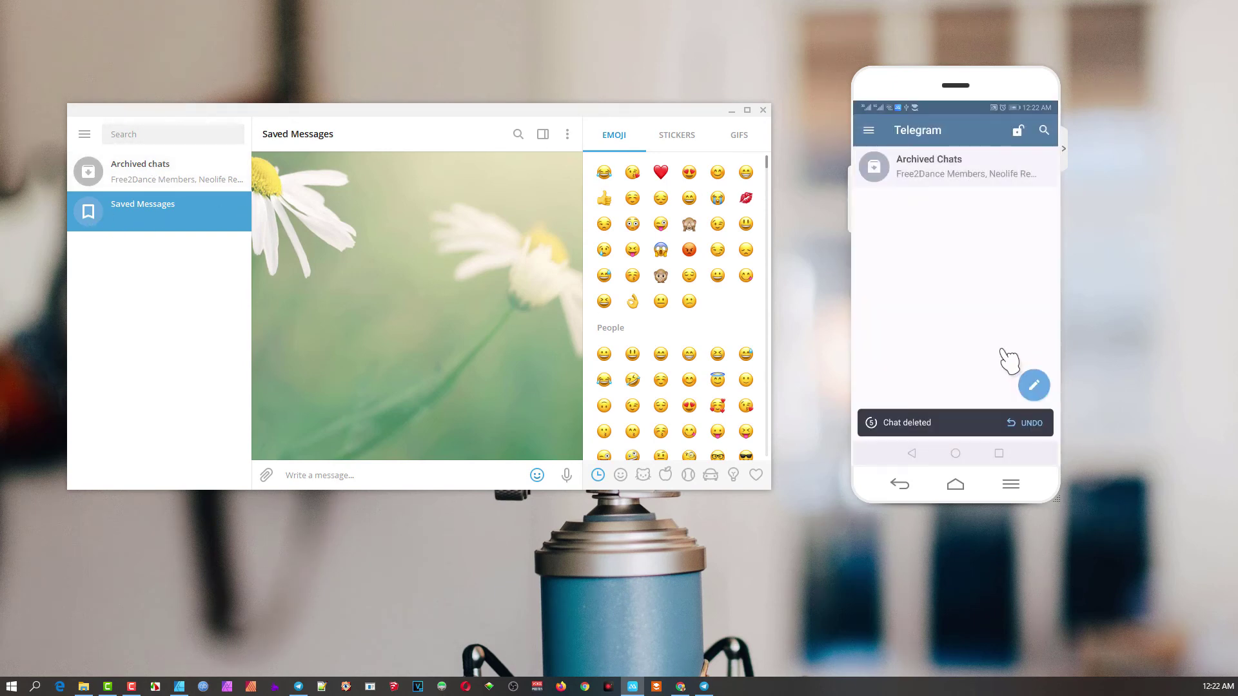
{"action": "left_click", "coordinate": [361, 267]}
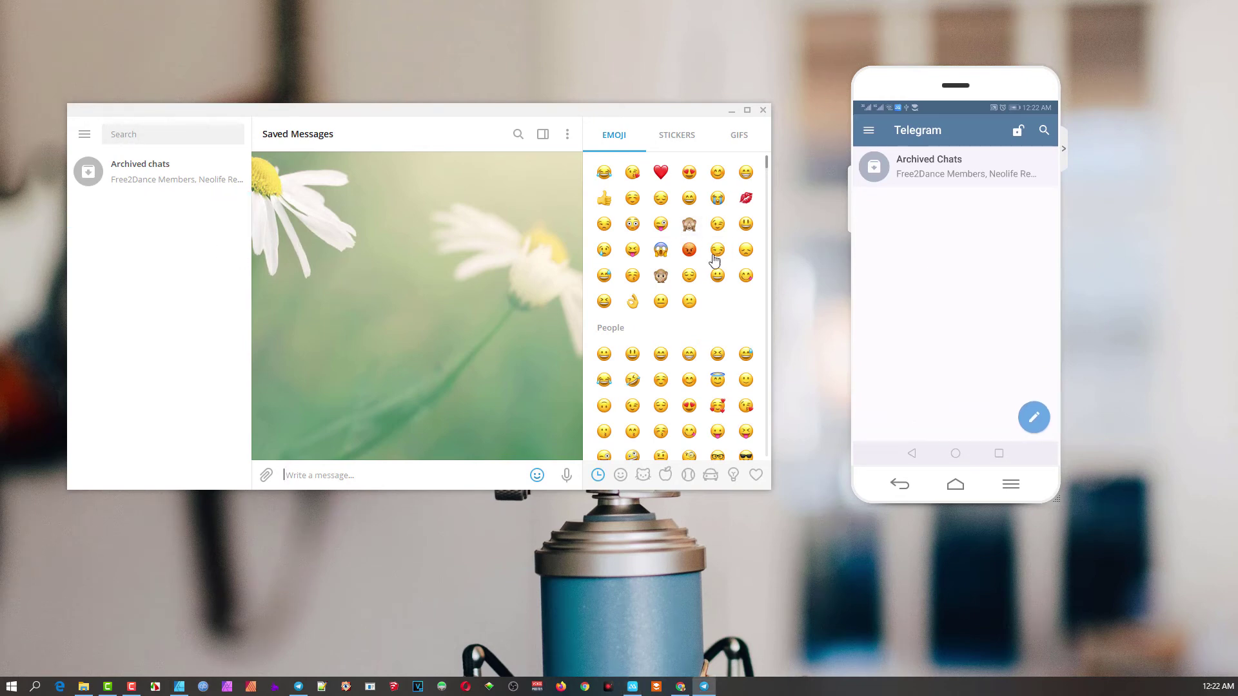
Open Saved Messages on the phone and send the first YSM "Your Story Matters" image from the gallery
{"action": "left_click", "coordinate": [870, 131]}
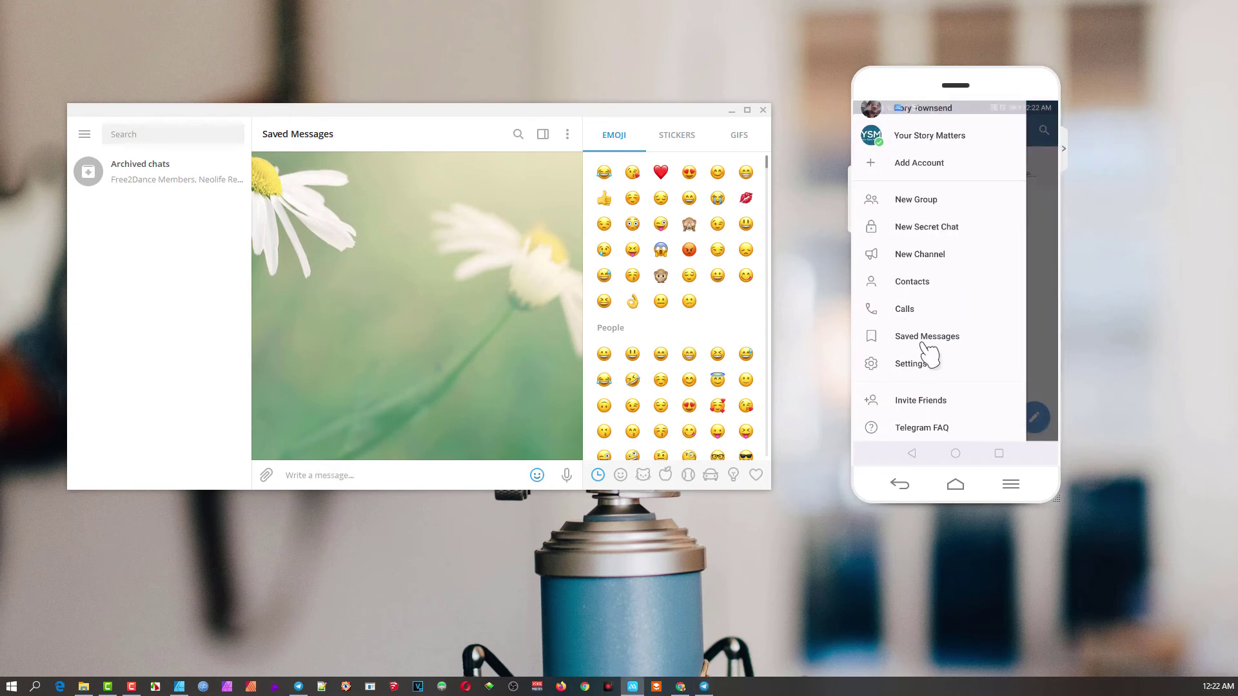
{"action": "left_click", "coordinate": [923, 343]}
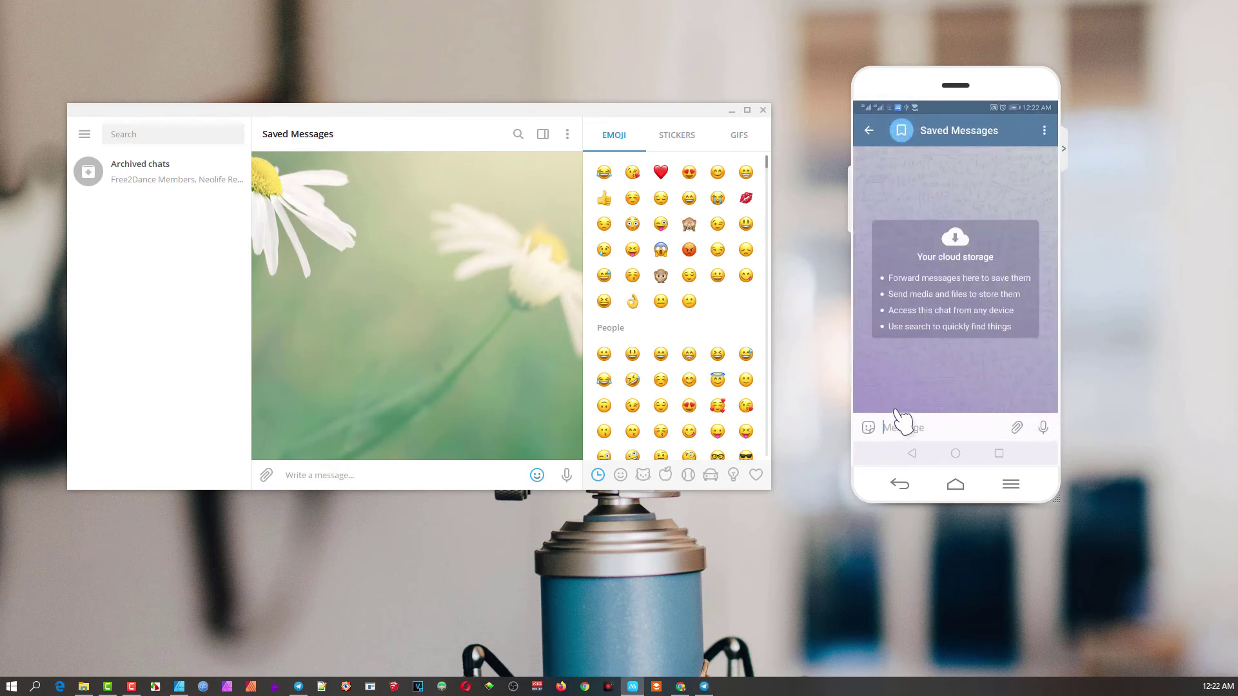
{"action": "left_click", "coordinate": [1017, 428]}
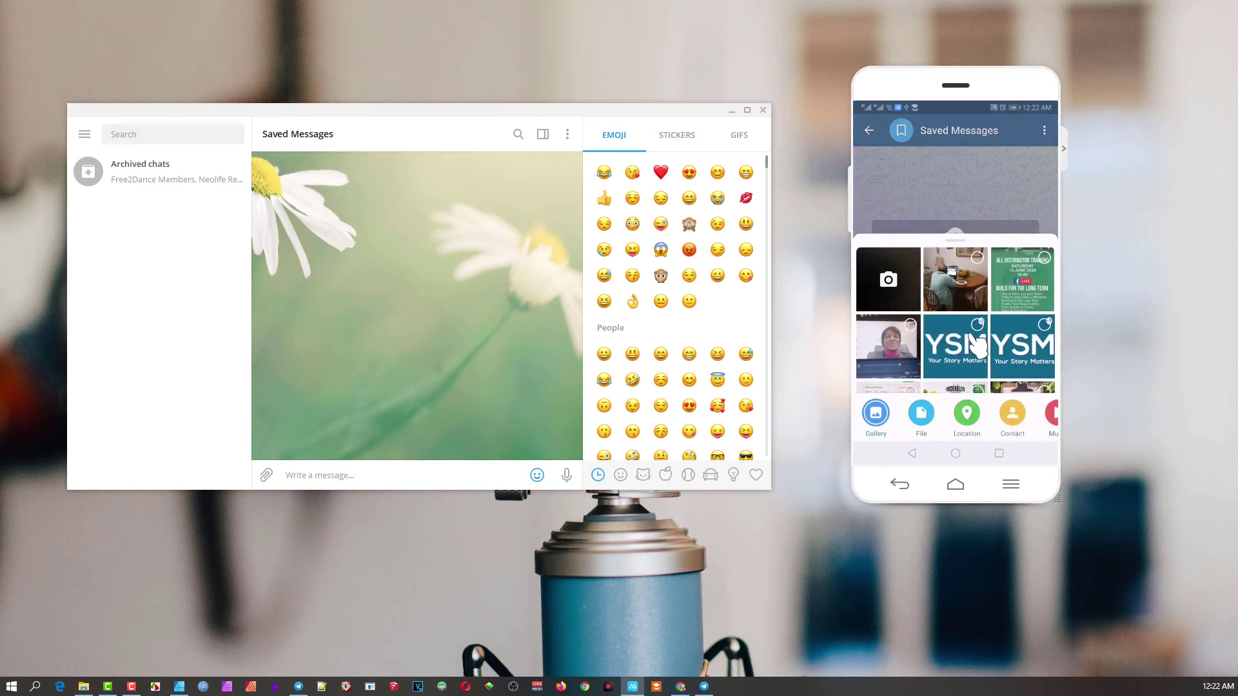
{"action": "left_click", "coordinate": [976, 330]}
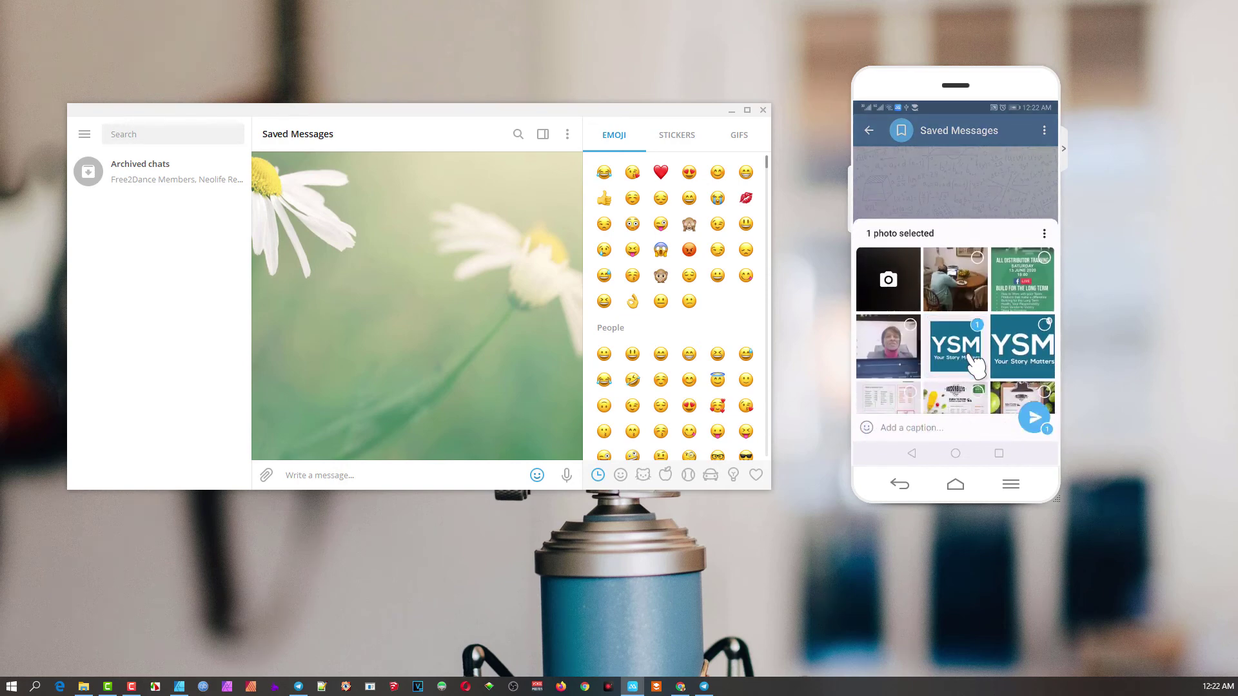
{"action": "left_click", "coordinate": [1034, 418]}
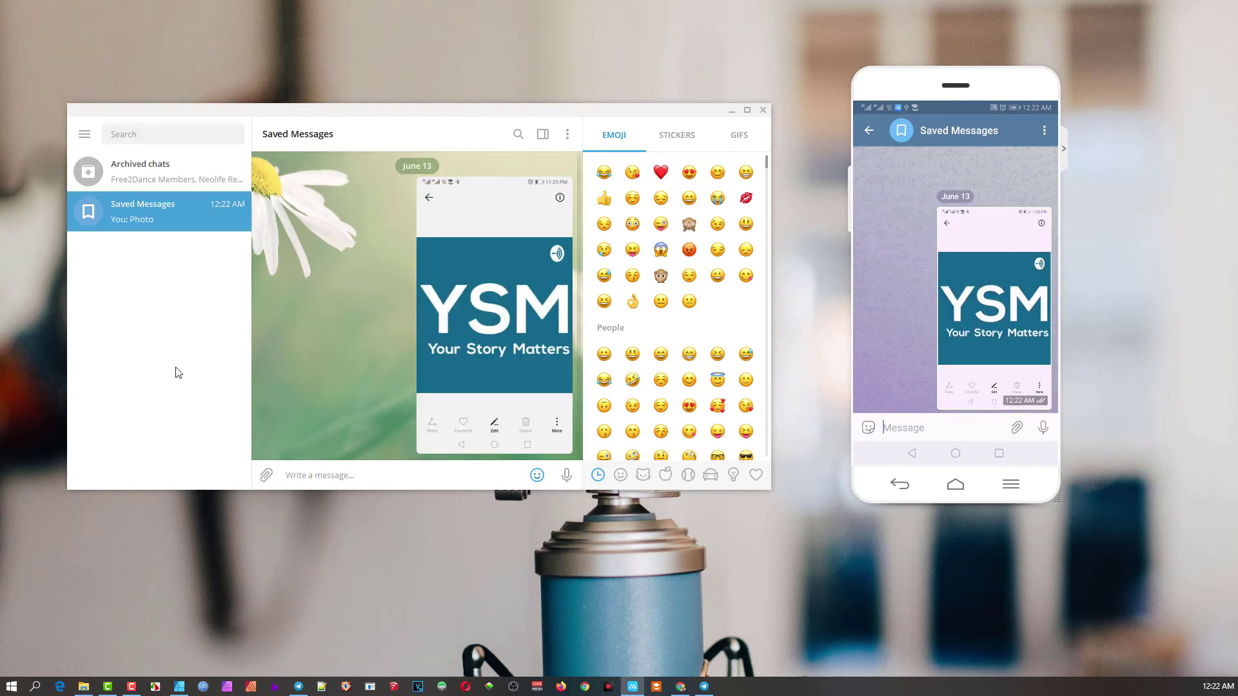